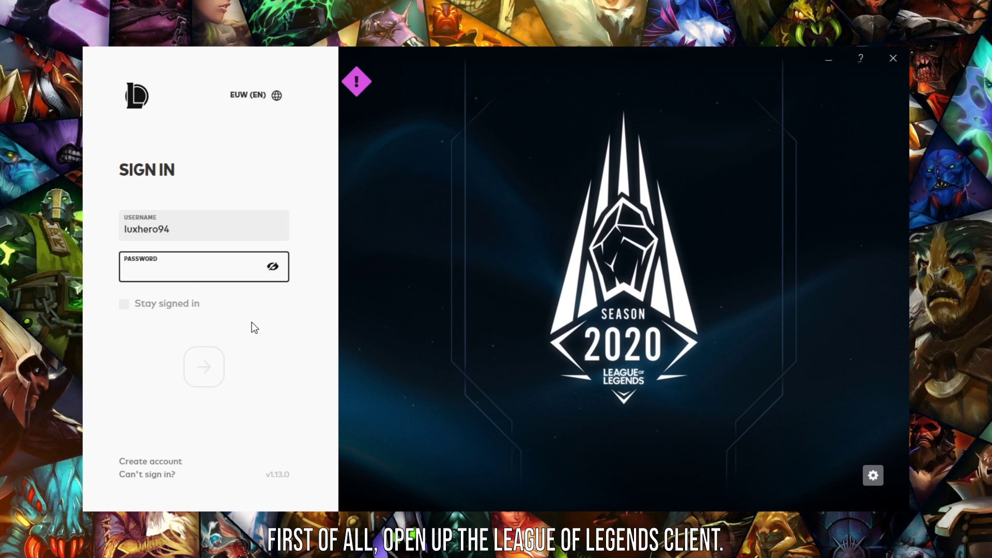
text(**************)
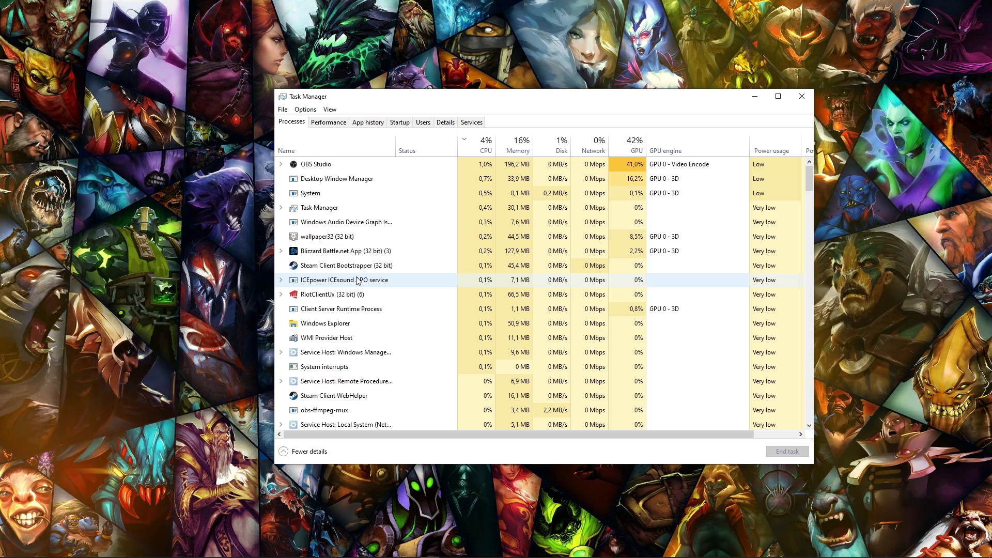
Select the leftover RiotClientUx process in Task Manager's process list.
click(339, 298)
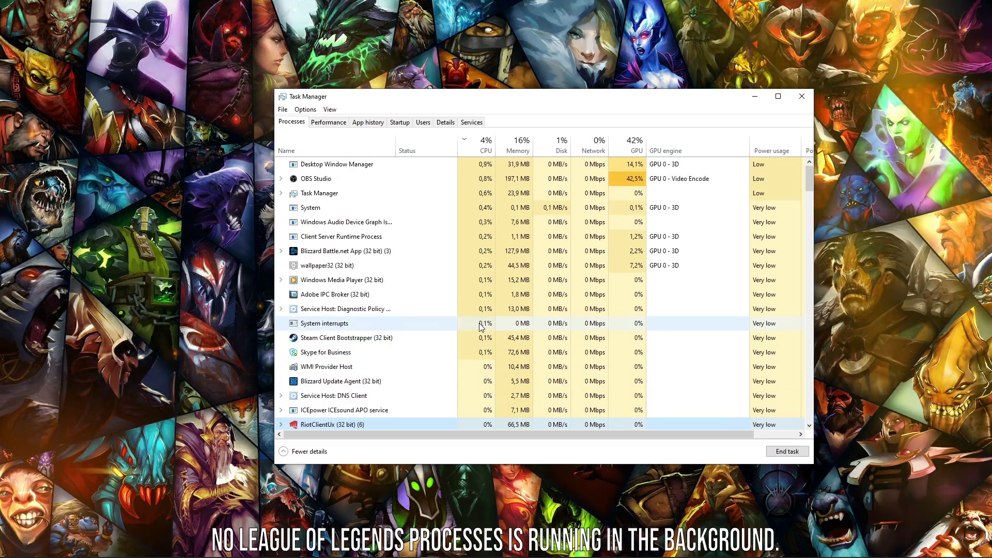
Close Task Manager and open Ethernet settings through a system search.
click(801, 98)
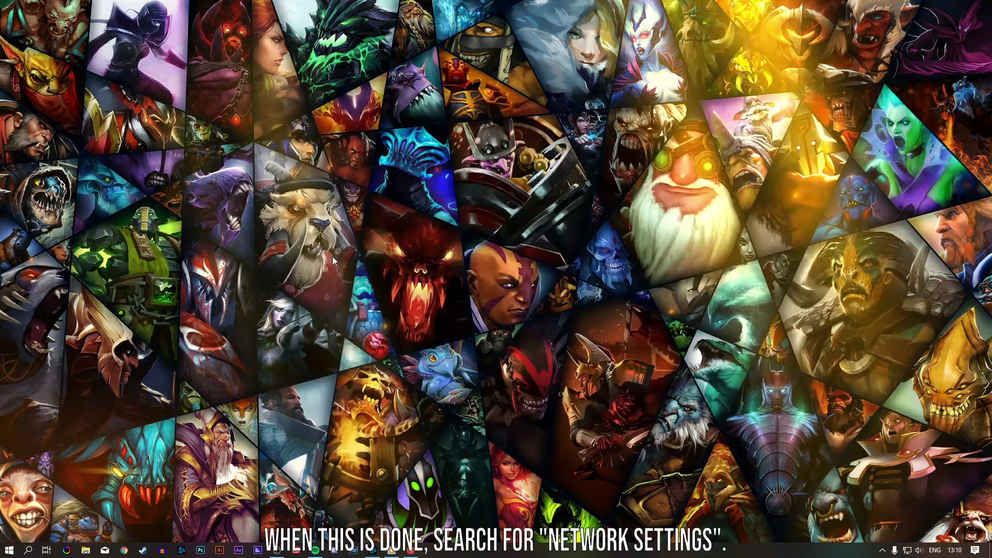
key(super)
text(netw)
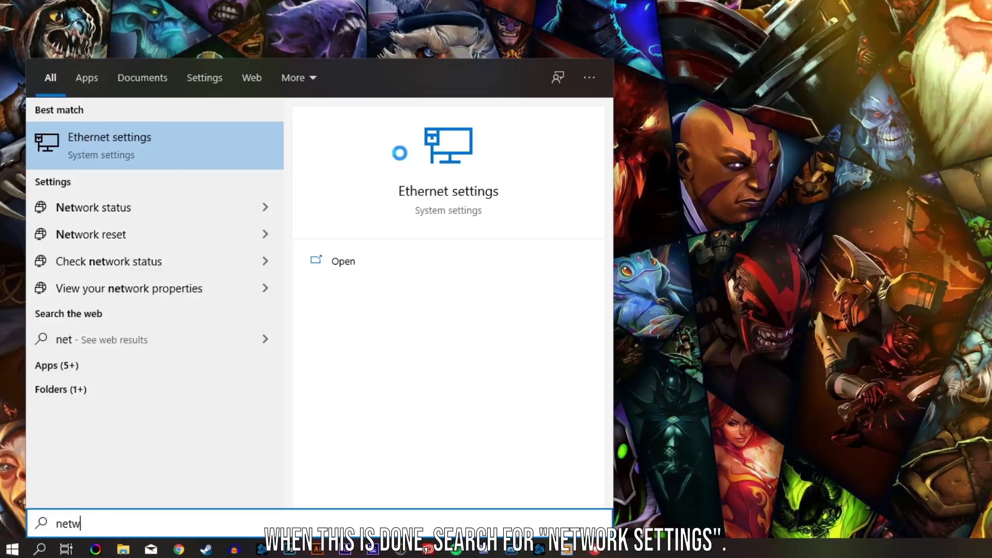
text(ork s)
key(Return)
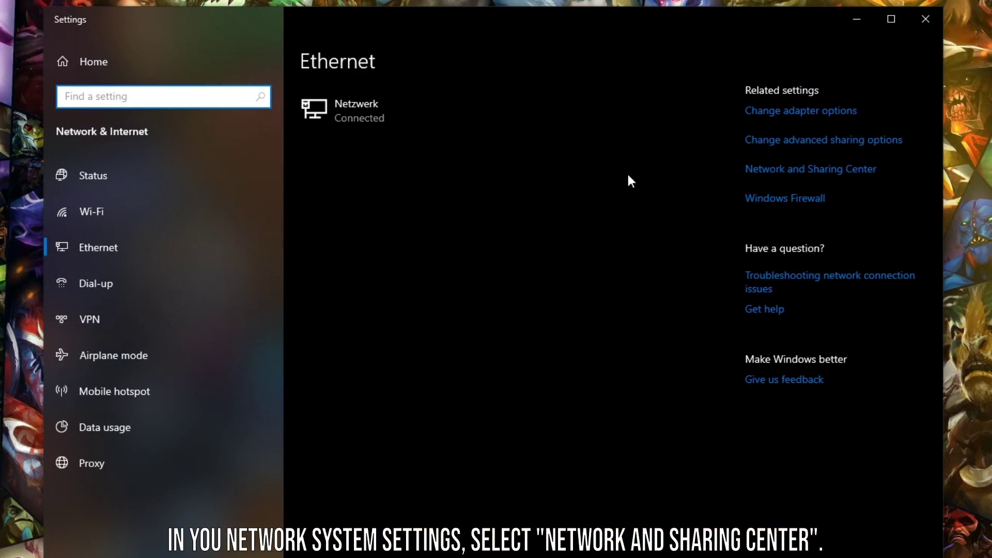
Open the Ethernet connection's properties via Network and Sharing Center.
click(753, 171)
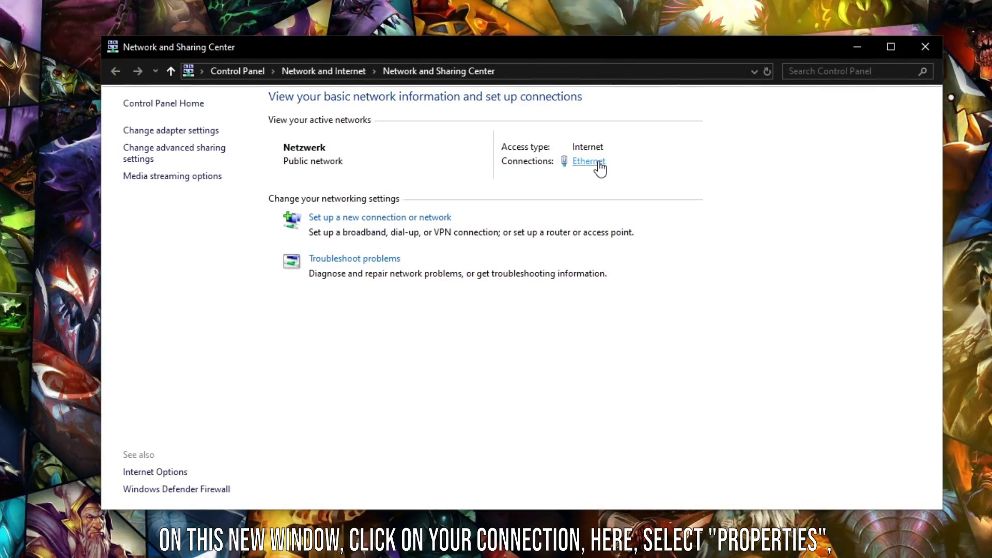
click(592, 163)
click(920, 43)
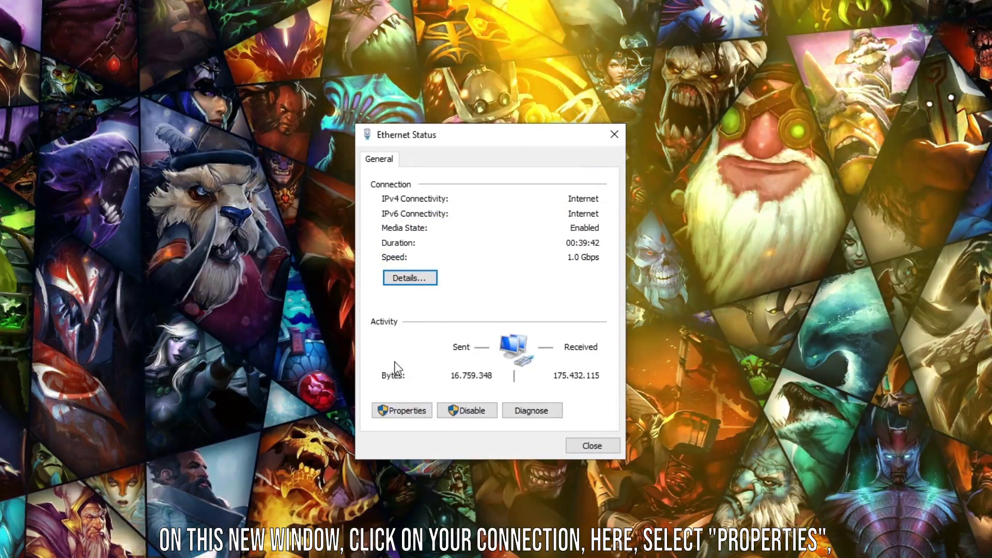
click(395, 410)
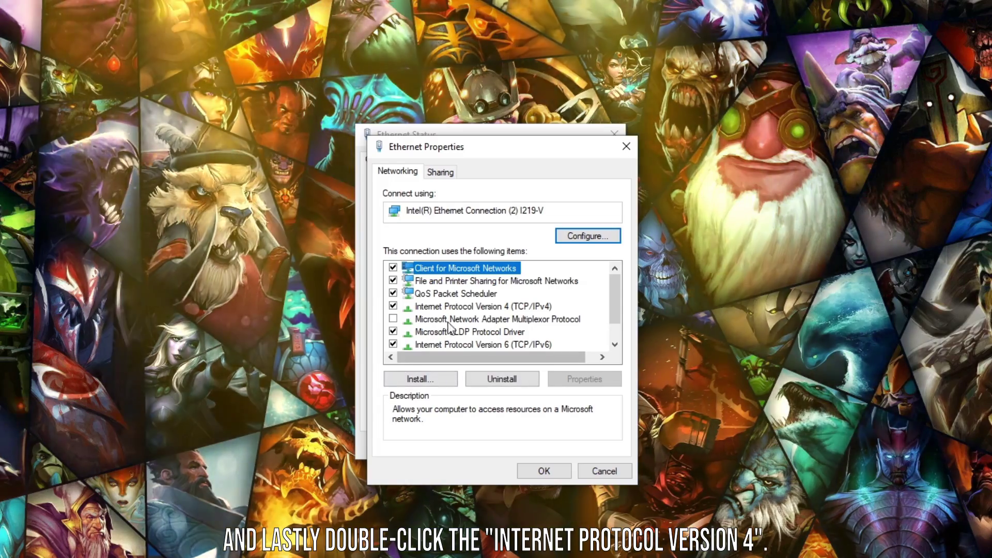
Enter manual DNS servers 8.8.8.8 and 8.8.4.4 in the IPv4 (TCP/IPv4) properties.
double_click(474, 306)
drag(553, 205, 505, 141)
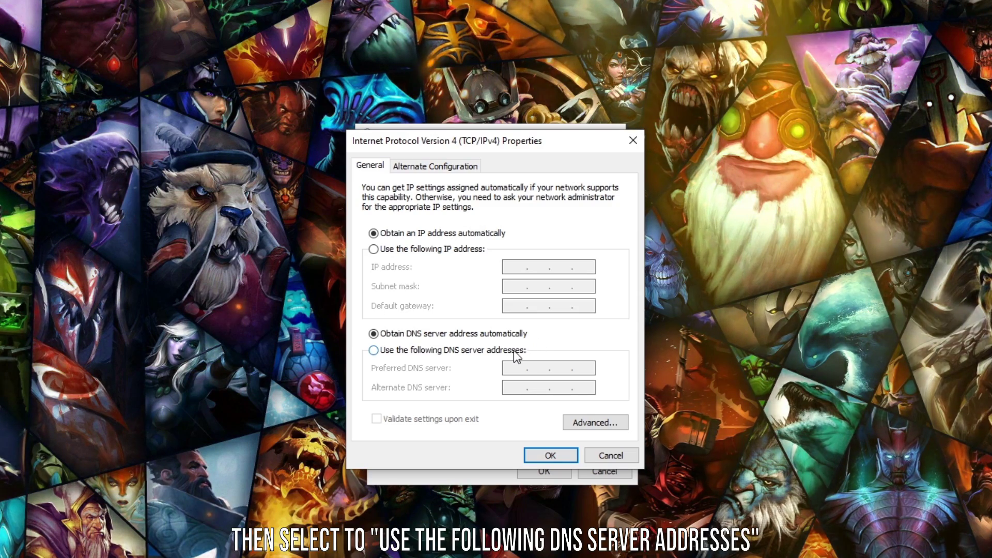
click(514, 351)
text(8 . 8 . 8 . 8)
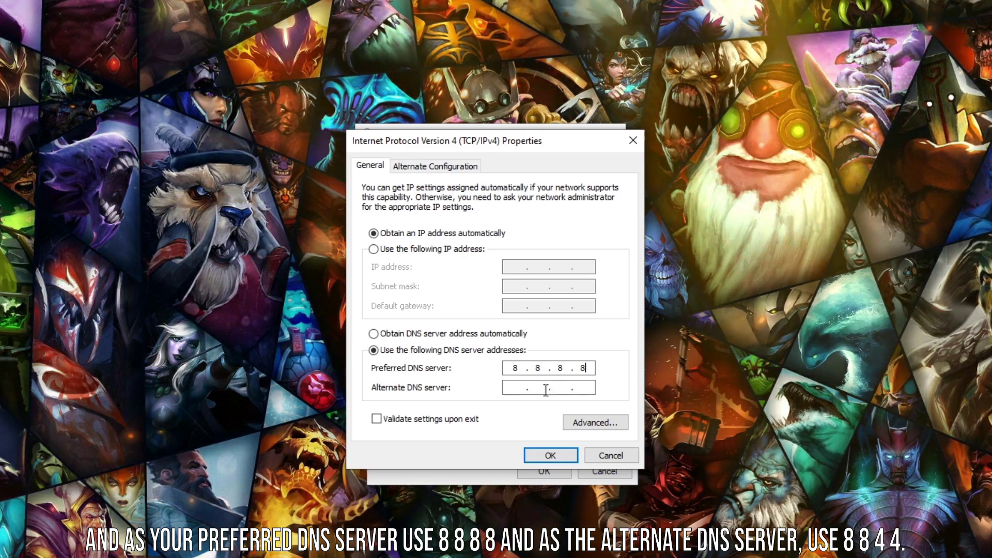
click(509, 386)
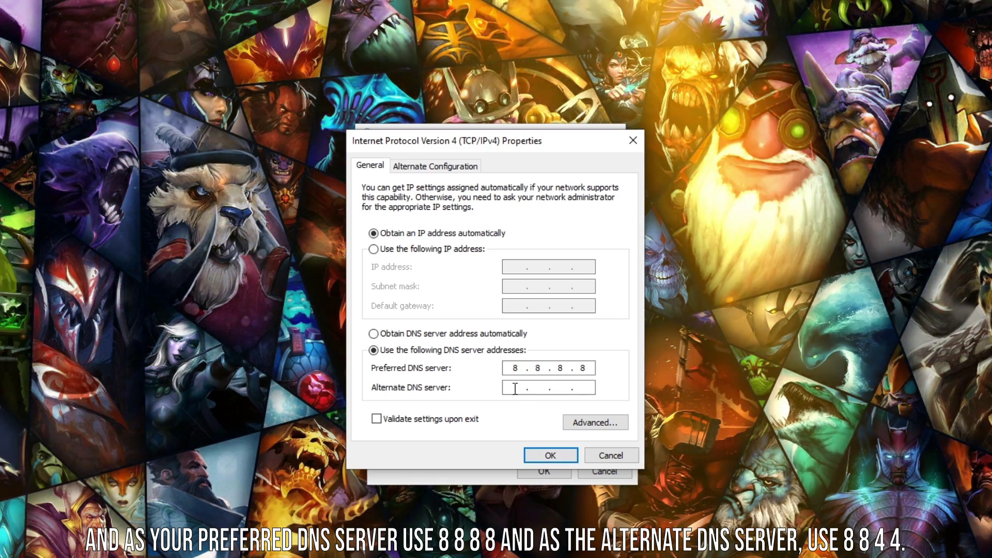
text(8 . 8 . .4.4)
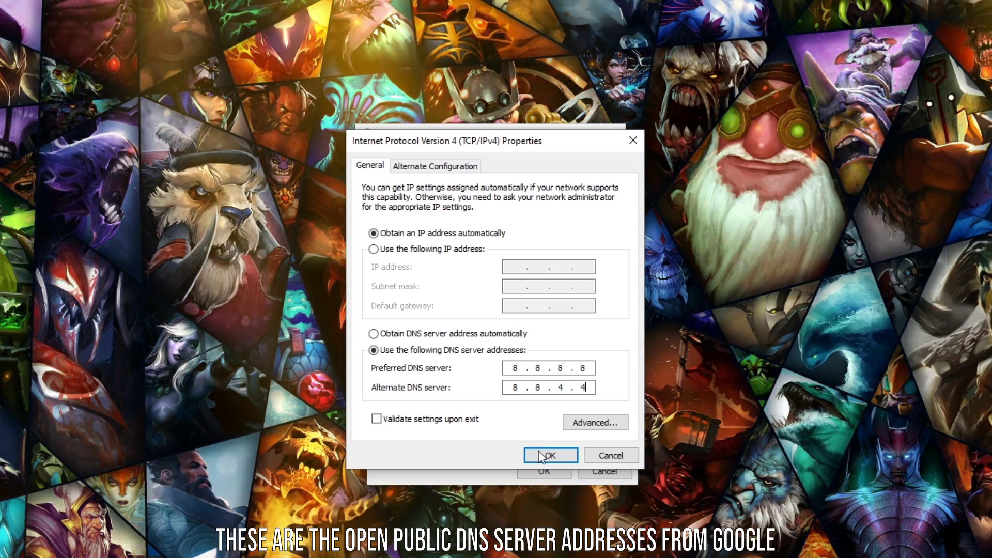
Confirm the IPv4 properties with OK, keeping DNS 8.8.8.8 and 8.8.4.4.
click(539, 453)
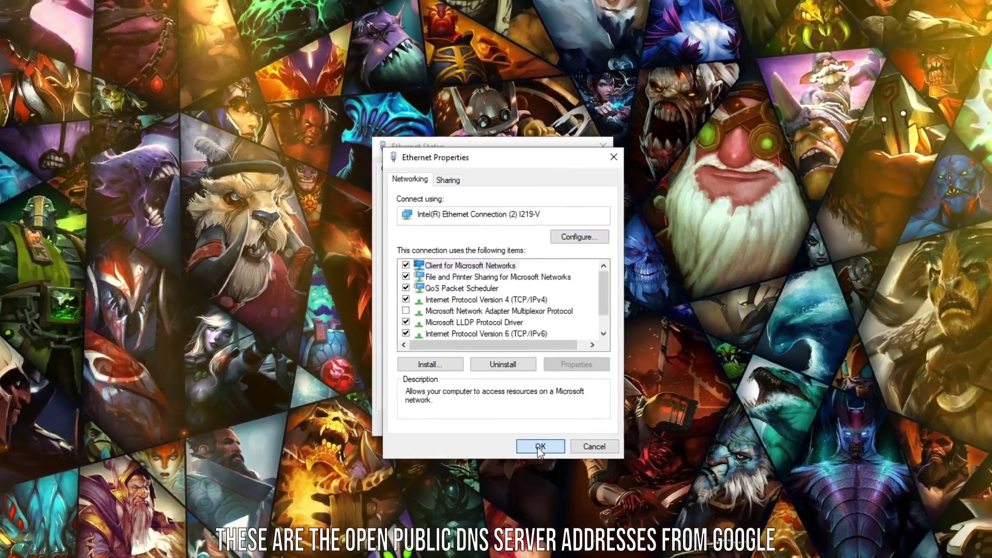